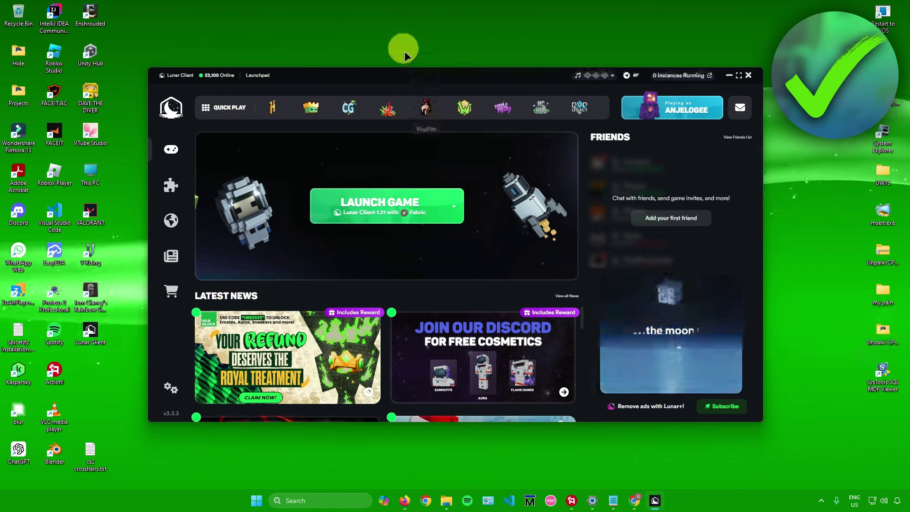
- Select Minecraft version 1.21 in Lunar Client's Versions panel and launch the game
click(171, 186)
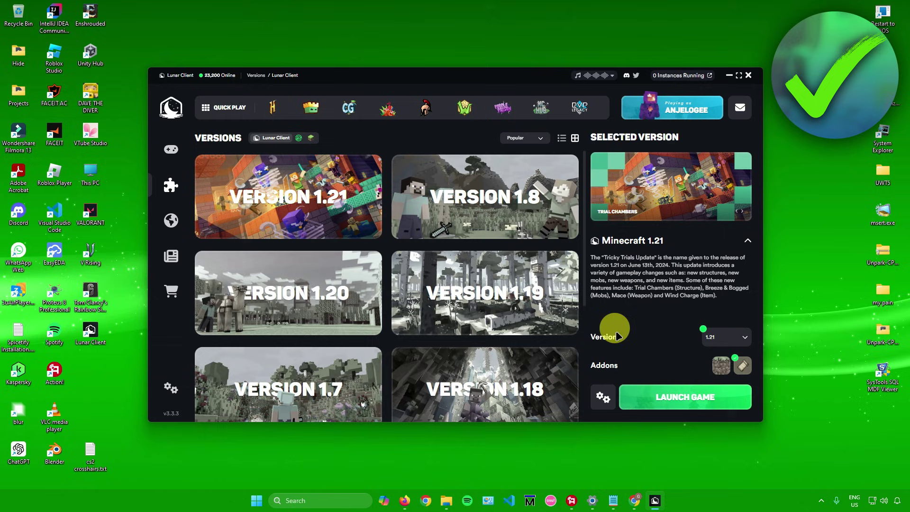
click(702, 337)
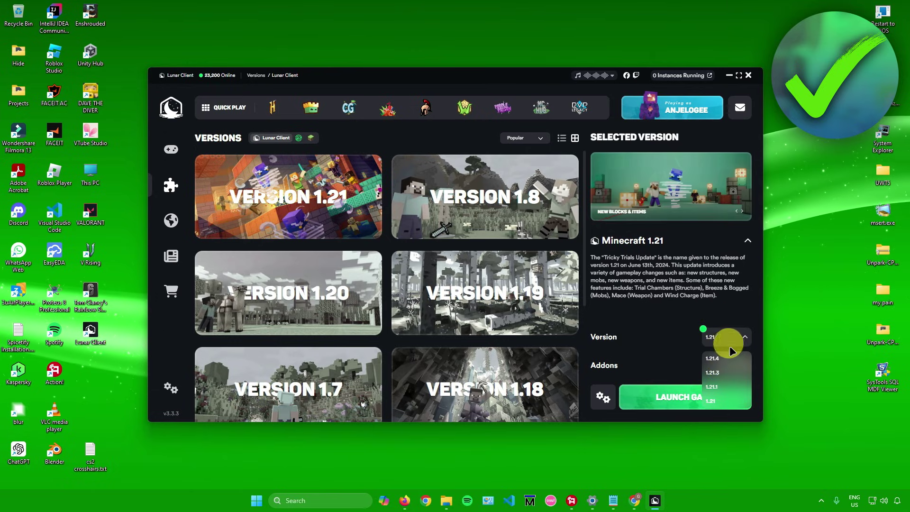
click(721, 336)
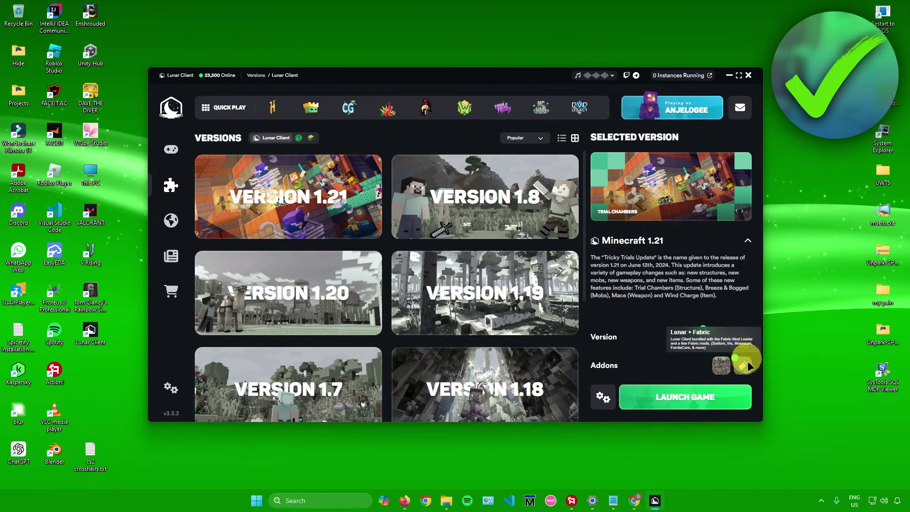
click(668, 395)
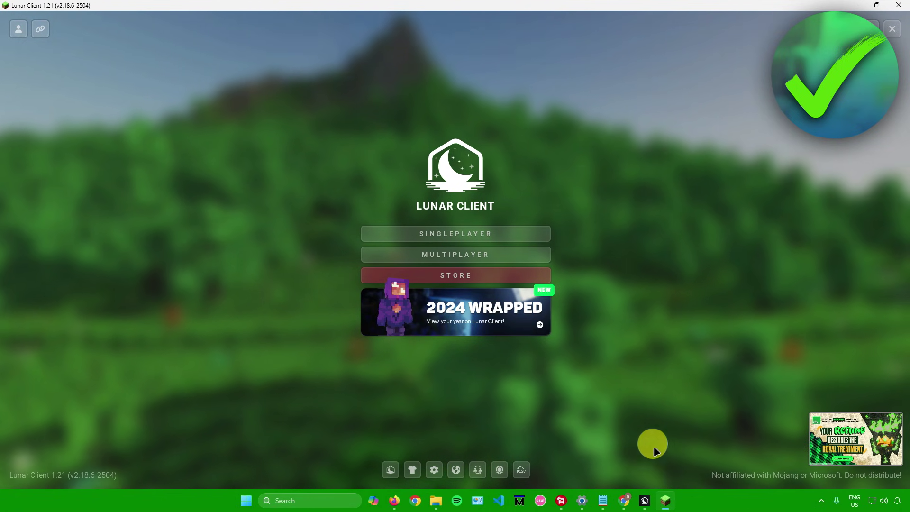
- Enlarge the Morning - Old Growth Taiga gallery screenshot, then return to the Description
click(624, 500)
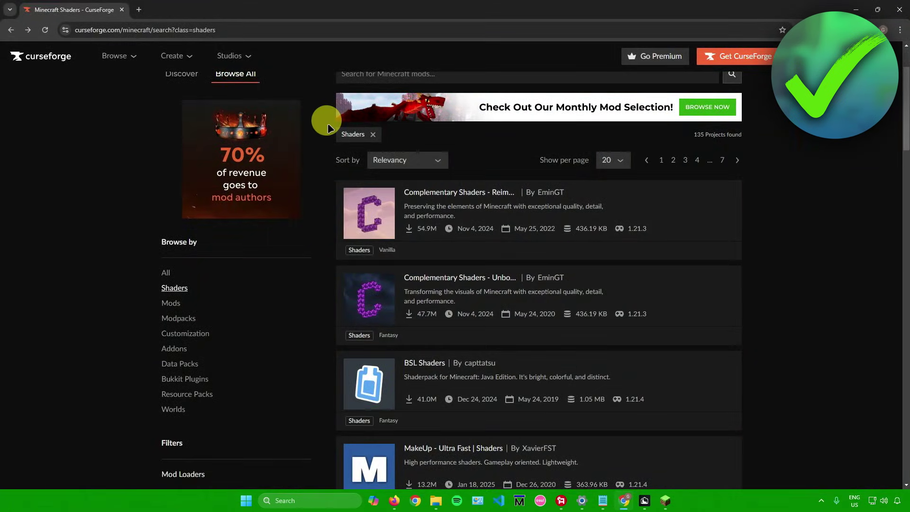
scroll(374, 175, down, 2)
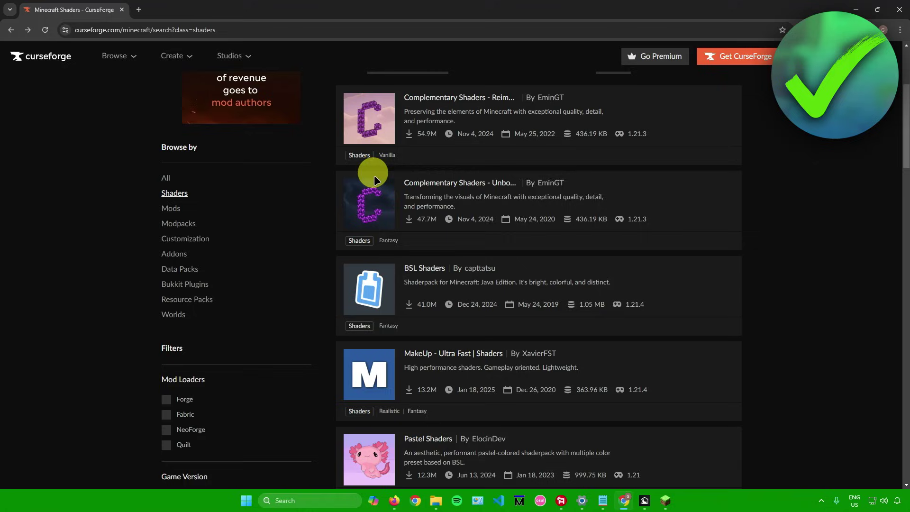
scroll(373, 175, down, 3)
scroll(374, 174, up, 3)
scroll(383, 179, up, 2)
scroll(383, 180, up, 2)
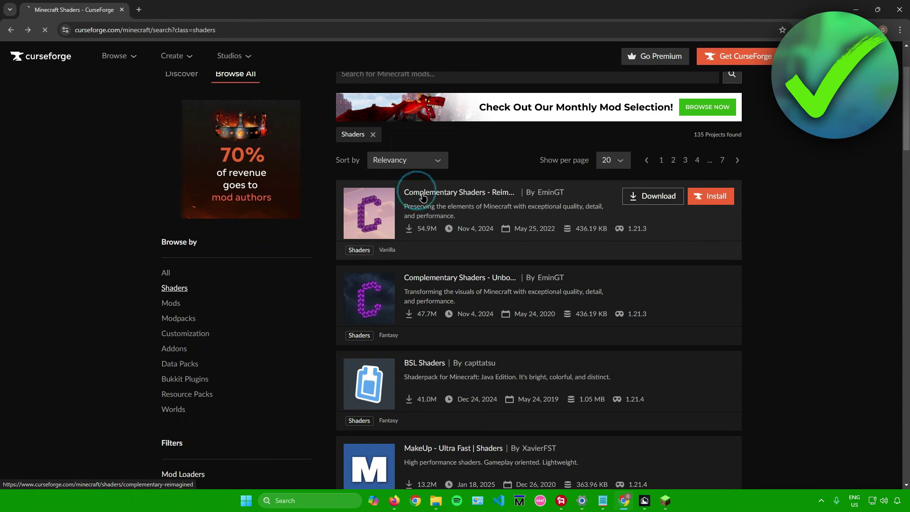
scroll(384, 196, down, 3)
scroll(342, 193, up, 2)
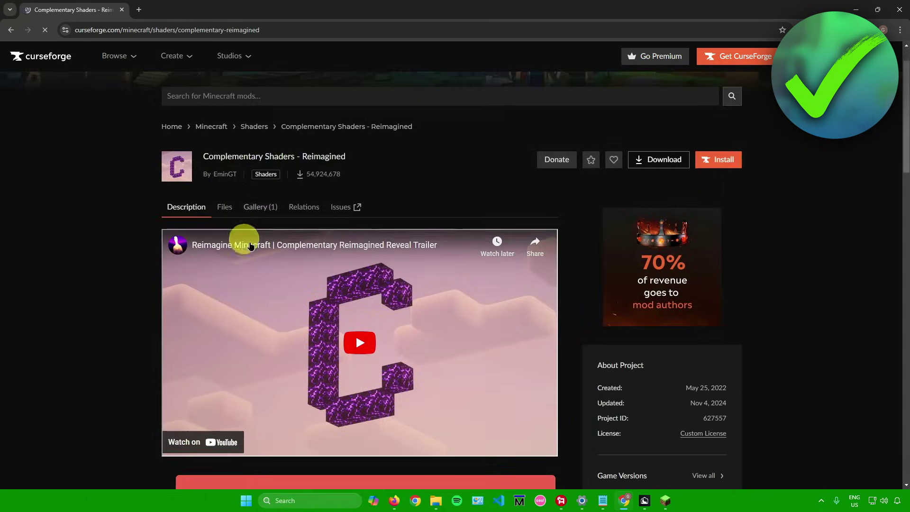
click(255, 206)
scroll(391, 208, down, 1)
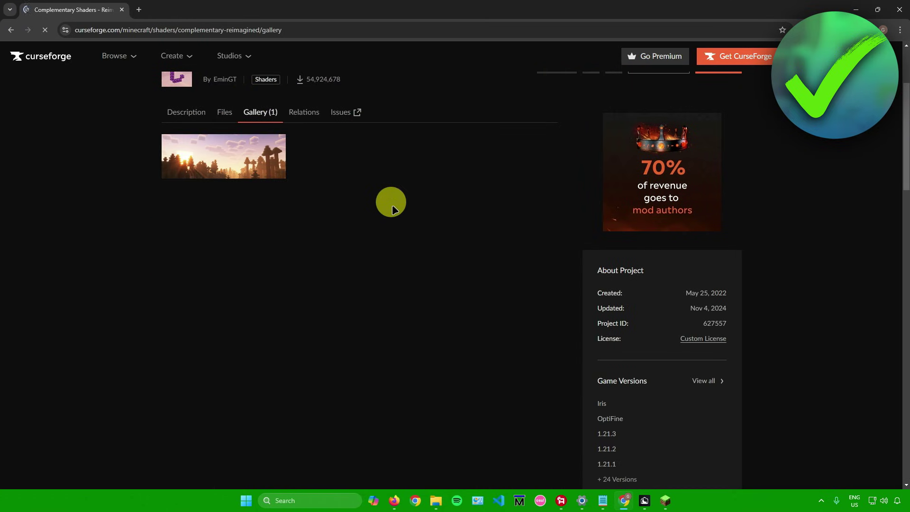
click(223, 170)
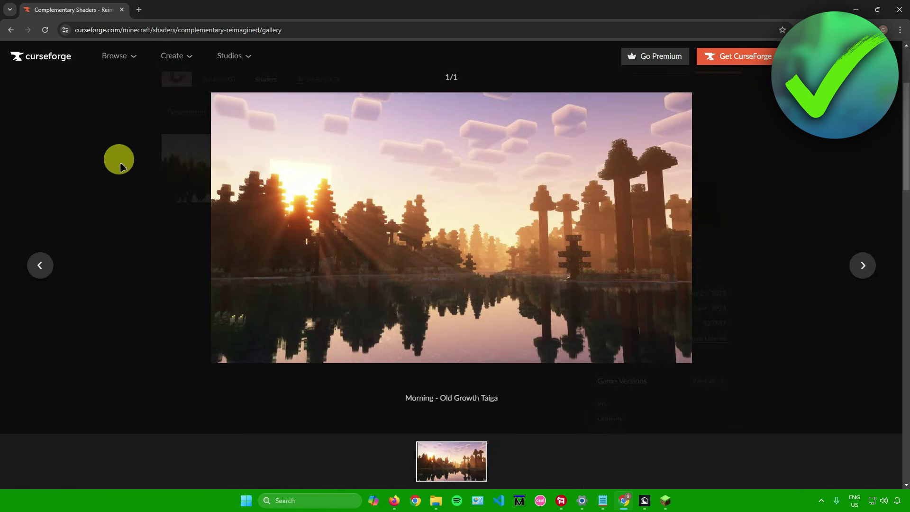
click(329, 163)
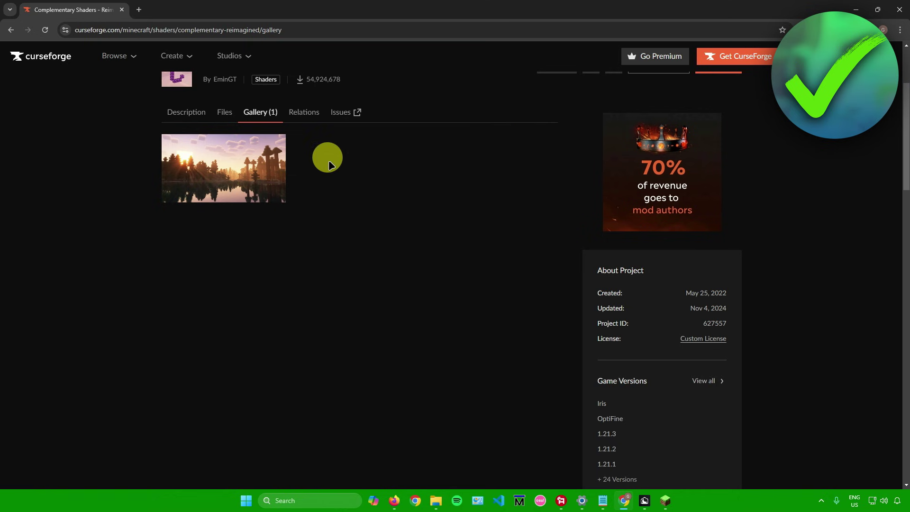
click(186, 112)
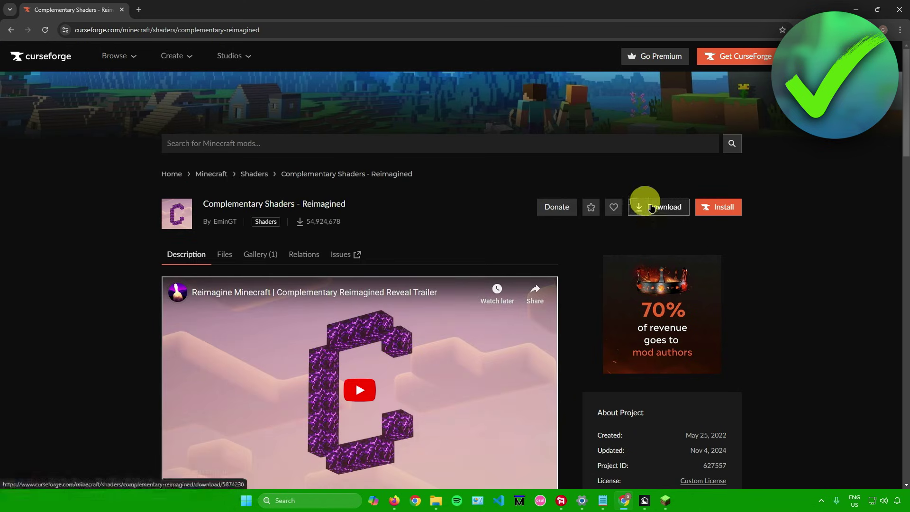
- Download and save ComplementaryReimagined_r5.3.zip, then dismiss the Download Complete notice
click(648, 207)
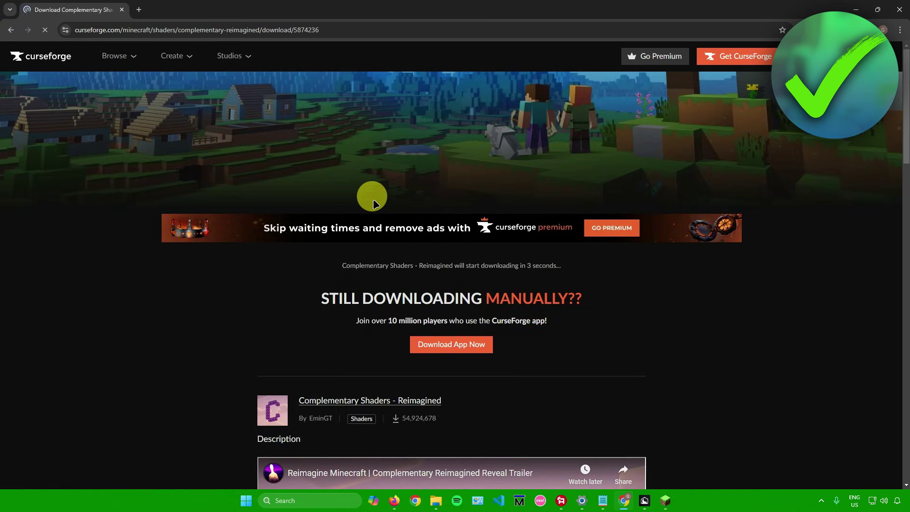
scroll(370, 202, down, 2)
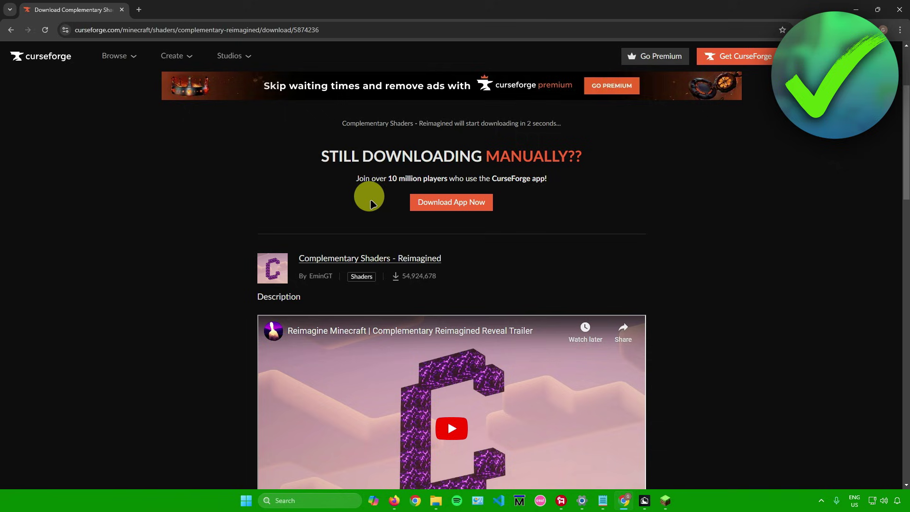
scroll(371, 202, down, 1)
scroll(371, 202, up, 1)
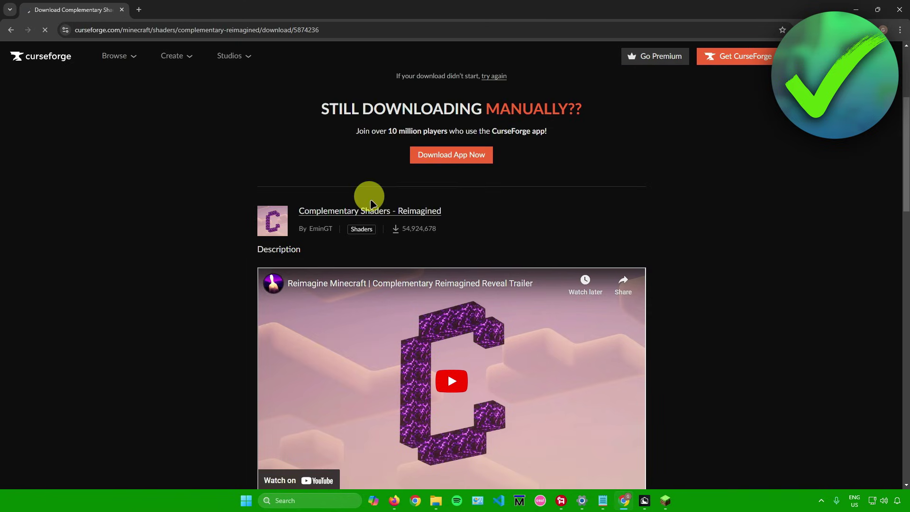
scroll(371, 203, up, 2)
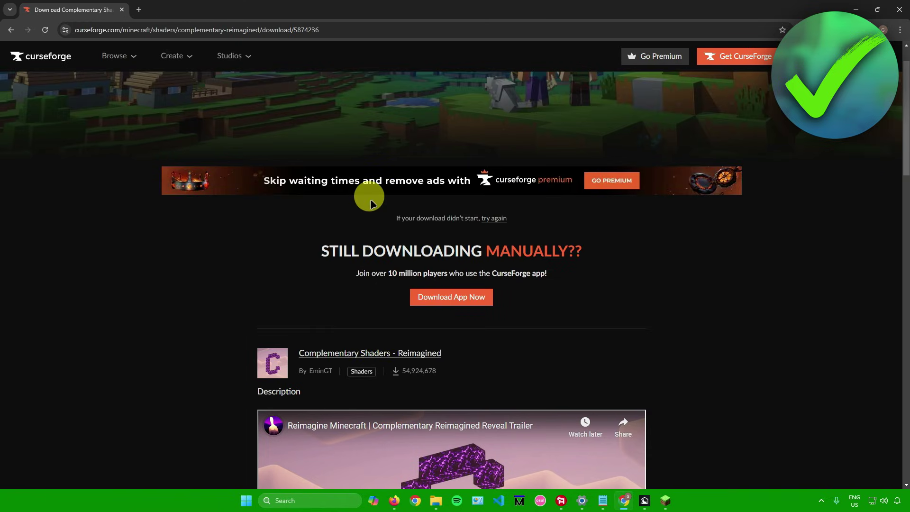
click(536, 300)
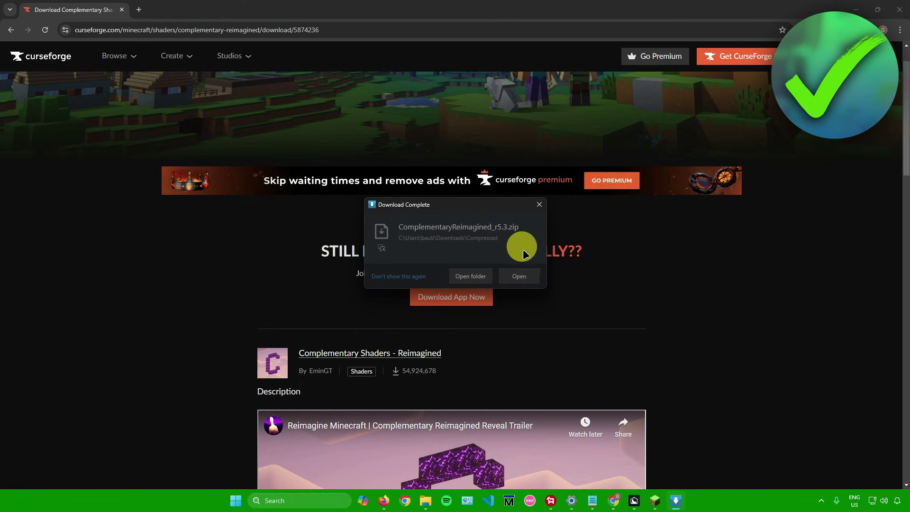
click(540, 205)
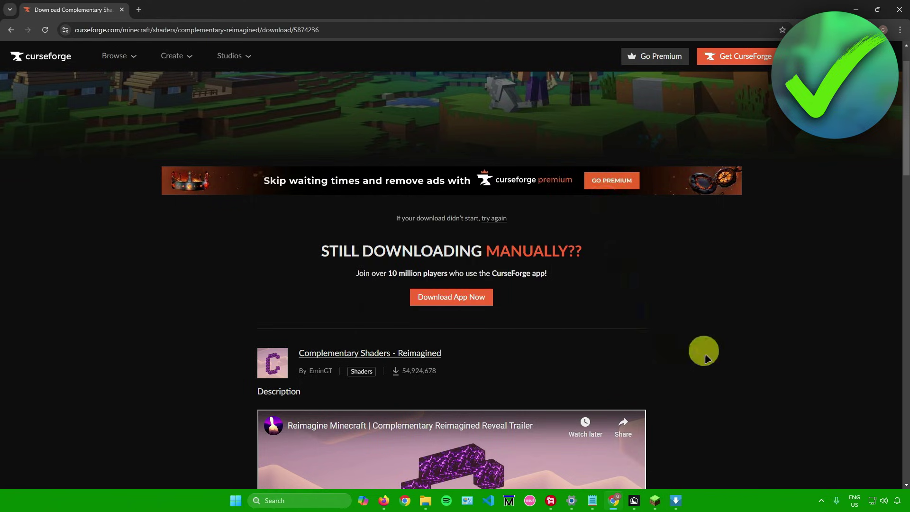
- Load the Sample singleplayer world despite the downgrade warning and walk around the beach
click(654, 500)
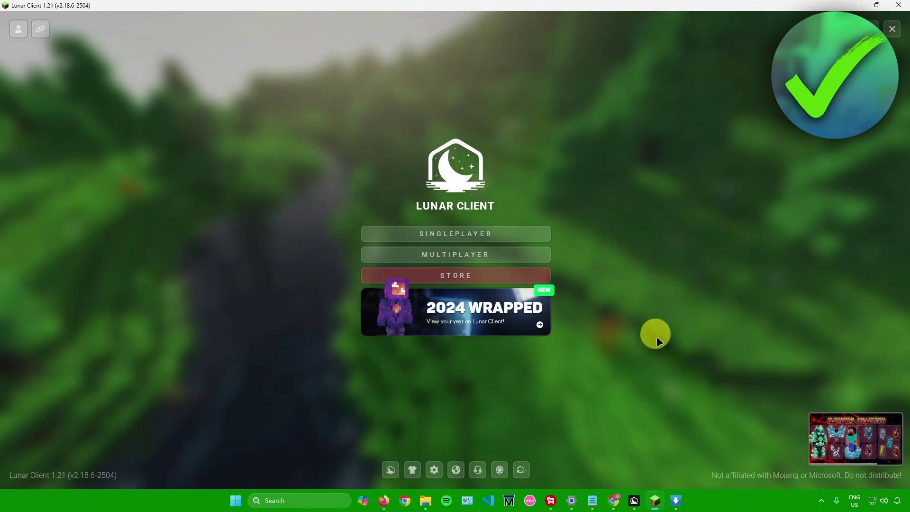
click(456, 233)
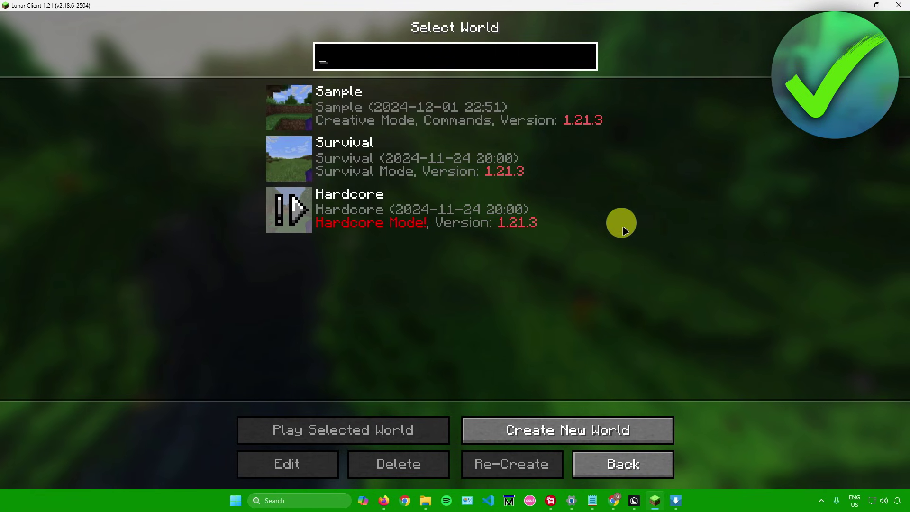
double_click(297, 112)
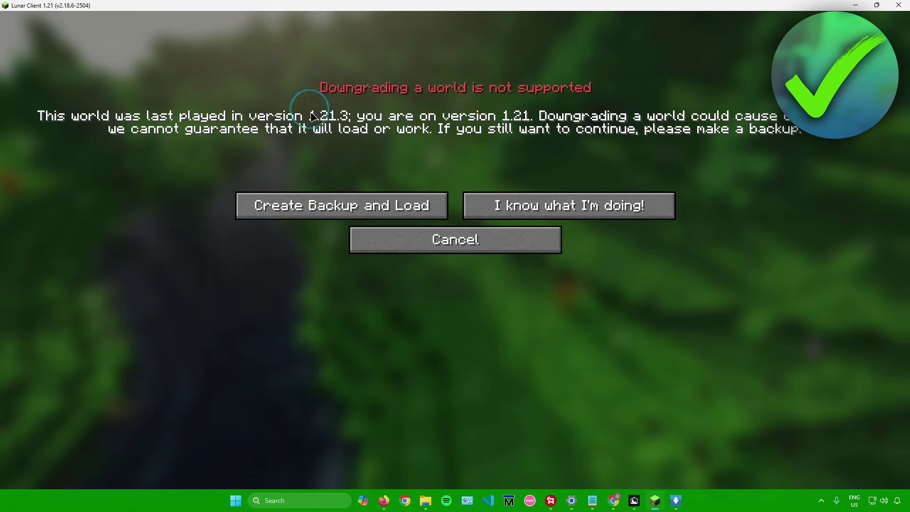
click(499, 205)
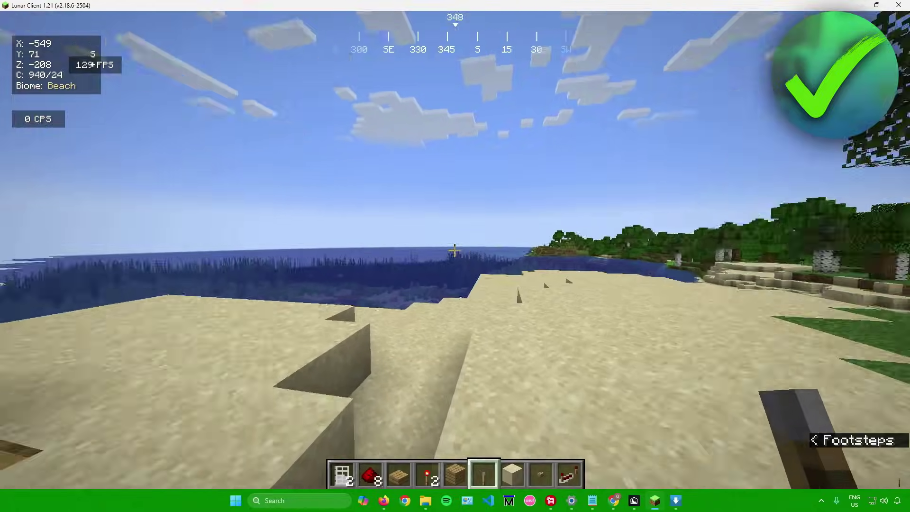
scroll(454, 251, up, 1)
key(w)
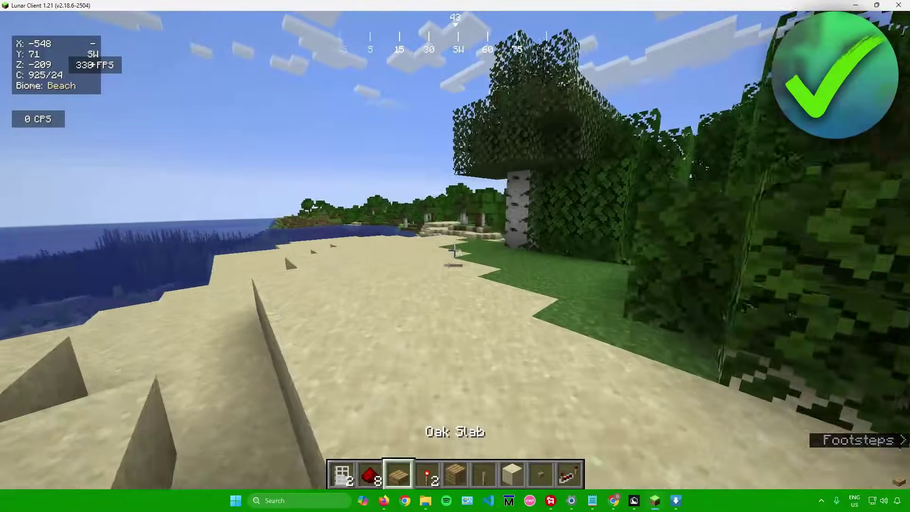
key(w)
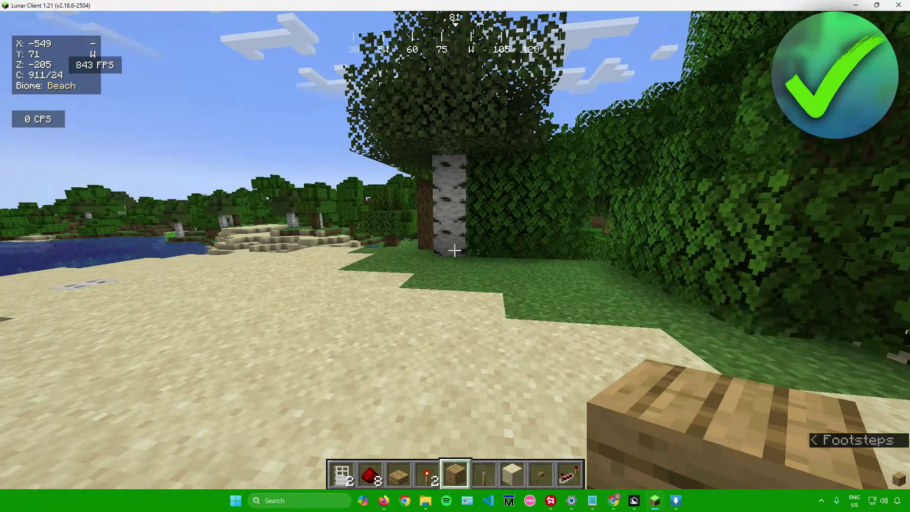
- Pause the game and go to Options → Video Settings
key(Escape)
click(413, 254)
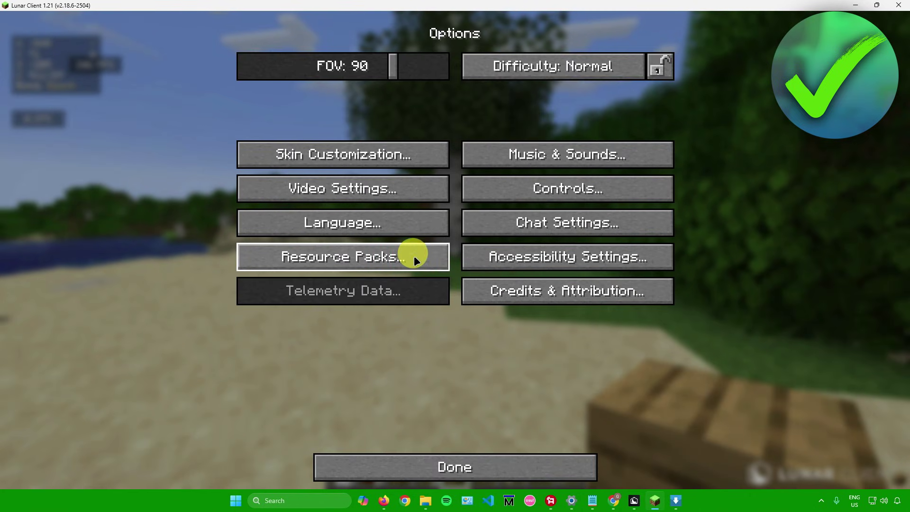
click(406, 186)
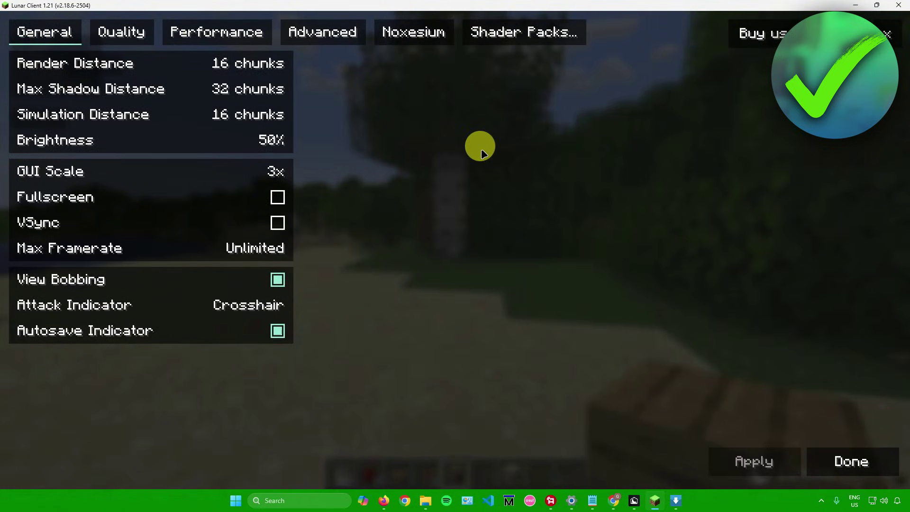
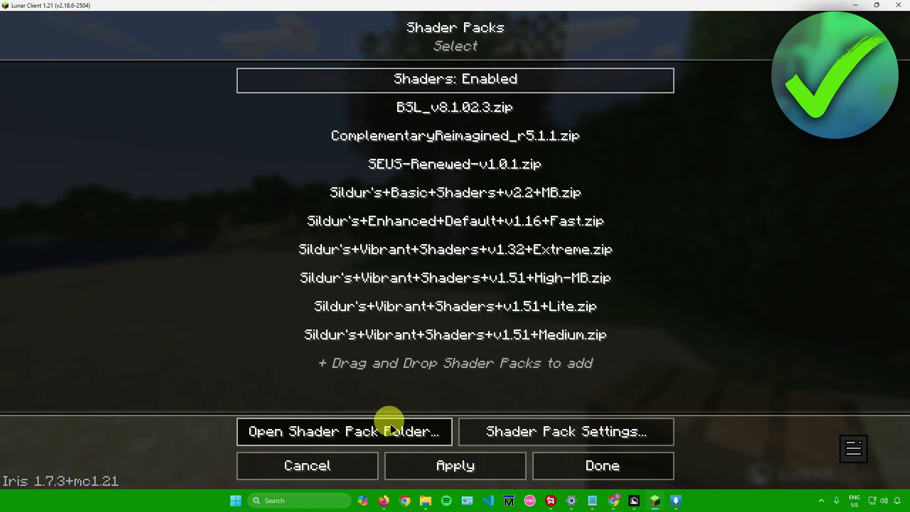
- Open the shaderpacks folder in File Explorer, move it up-right, and minimize Chrome
click(329, 428)
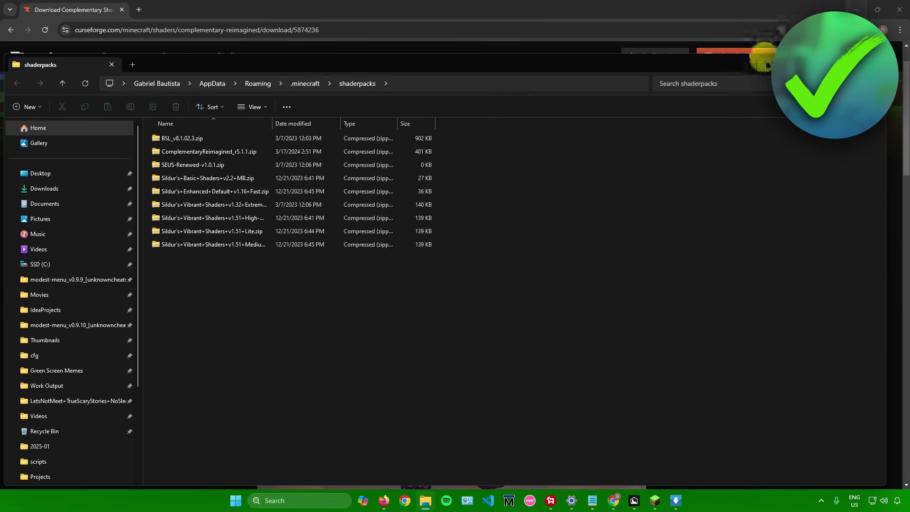
drag(429, 70, 459, 62)
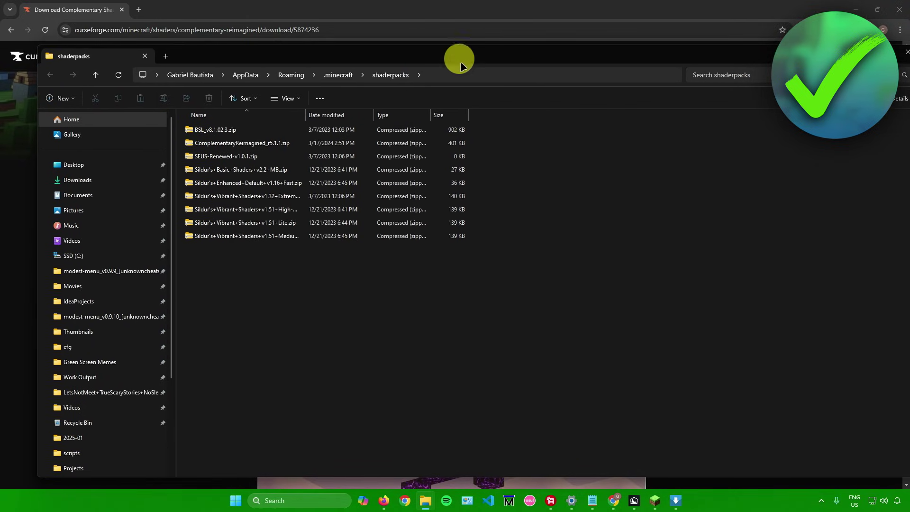
click(863, 10)
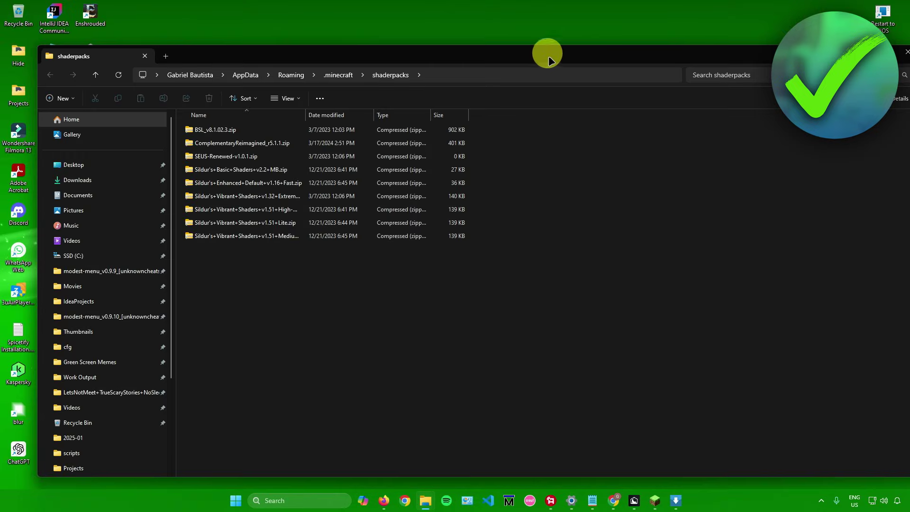
drag(547, 56, 558, 56)
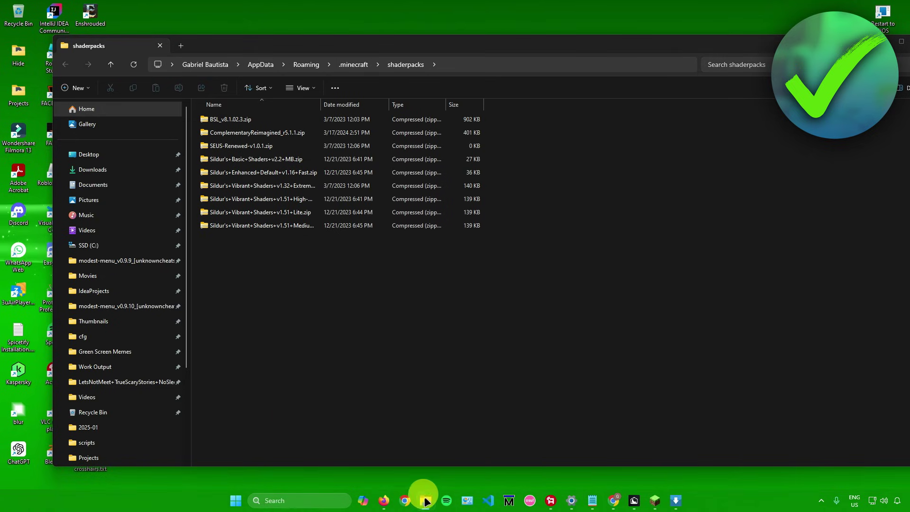
- Open a second File Explorer window at Downloads > Compressed and move it right
right_click(425, 500)
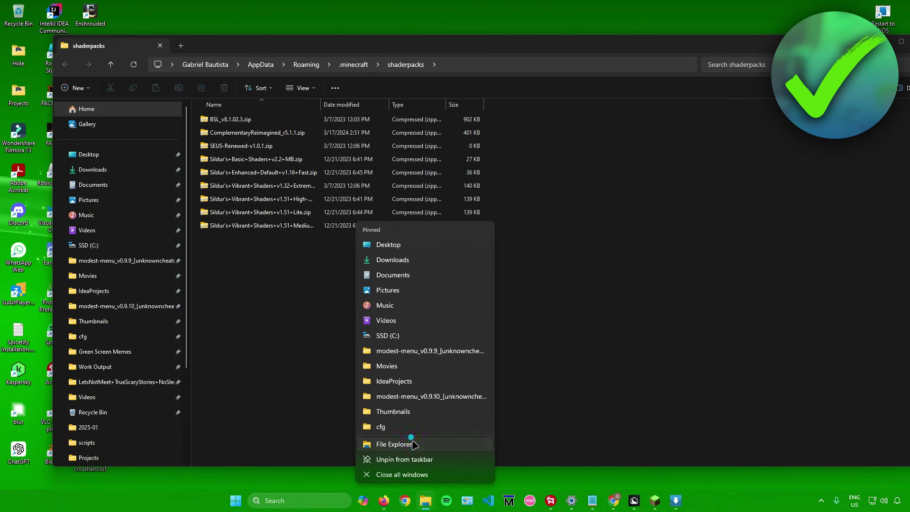
click(394, 443)
click(242, 128)
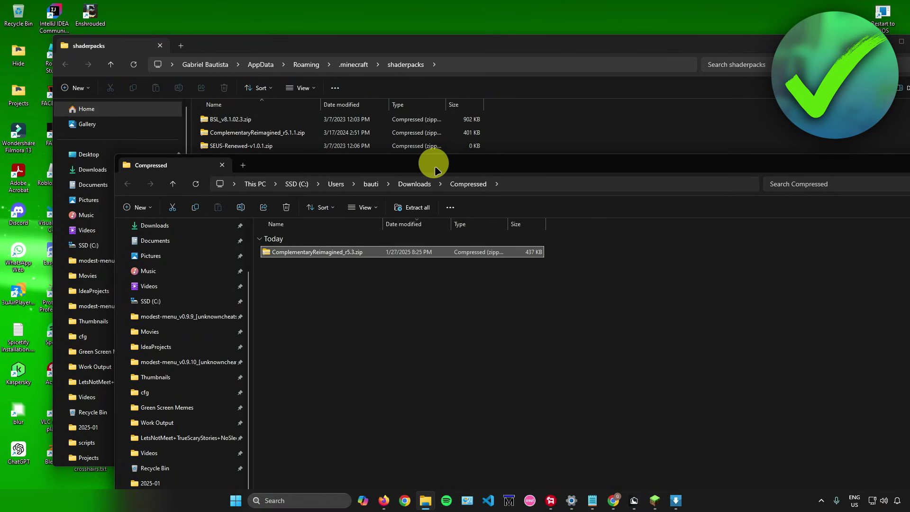
drag(436, 169, 771, 111)
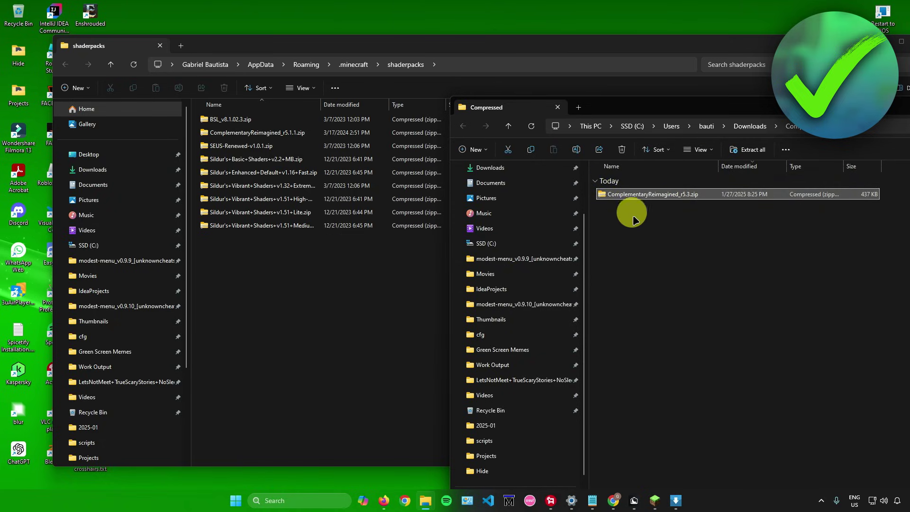
- Drag ComplementaryReimagined_r5.3.zip into the shaderpacks window, then close that window
click(617, 196)
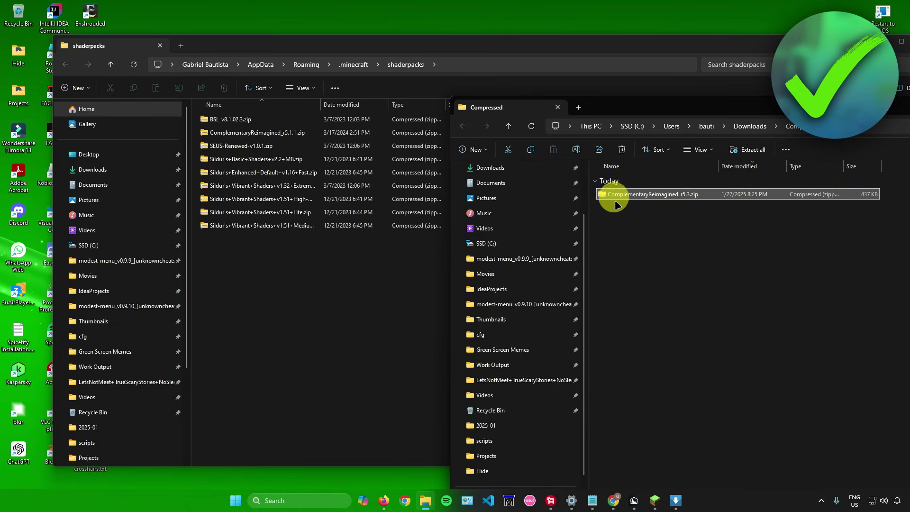
mouse_move(642, 198)
mouse_down()
mouse_move(307, 262)
mouse_move(348, 283)
mouse_up()
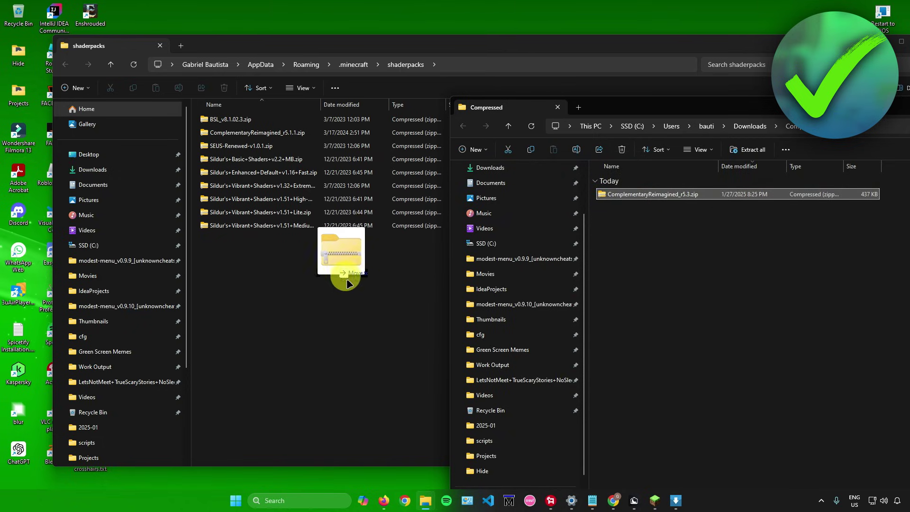
click(324, 266)
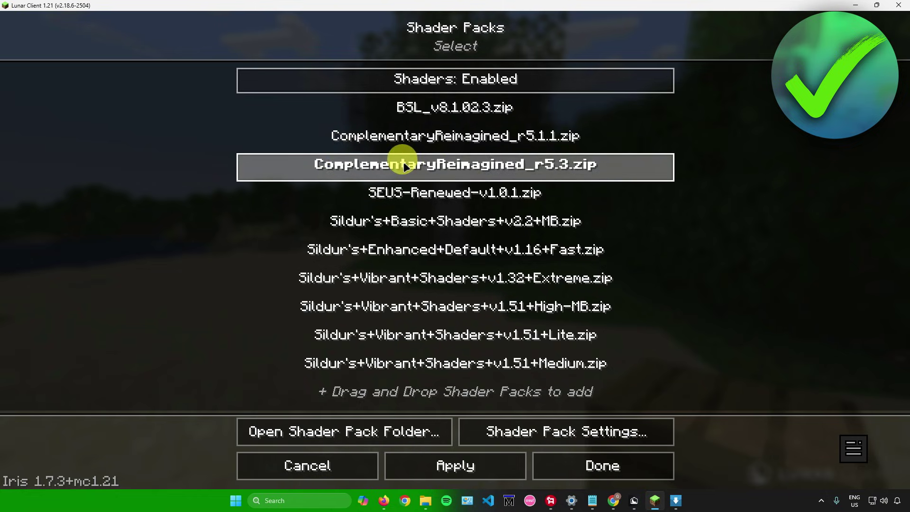
- Select ComplementaryReimagined_r5.3.zip in the Shader Packs list and confirm the choice
click(455, 164)
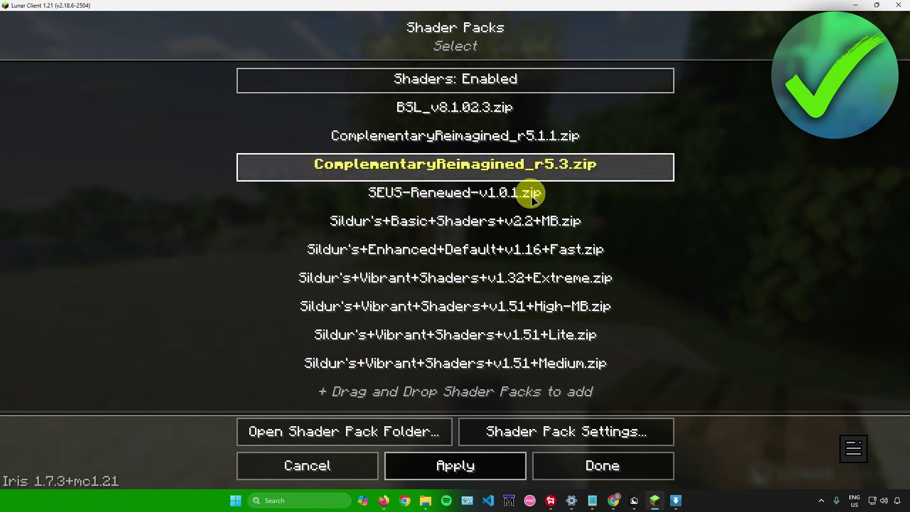
click(603, 466)
- Exit the settings menus to the beach world and cycle F5 to the rear third-person view
key(Escape)
key(Escape)
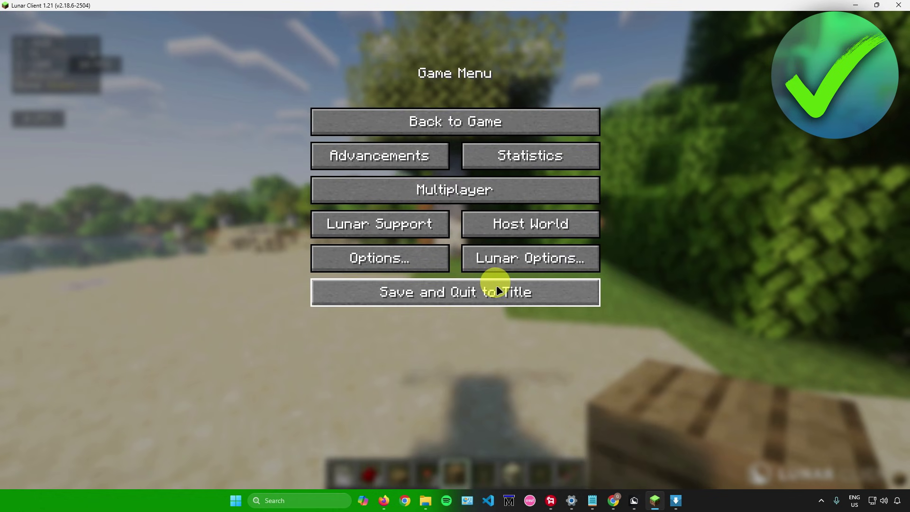
key(Escape)
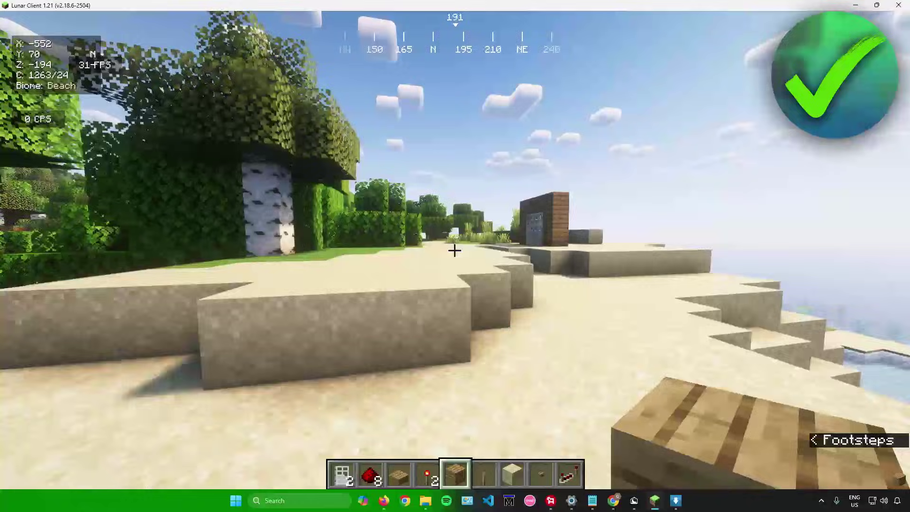
key(F5)
key(F5)
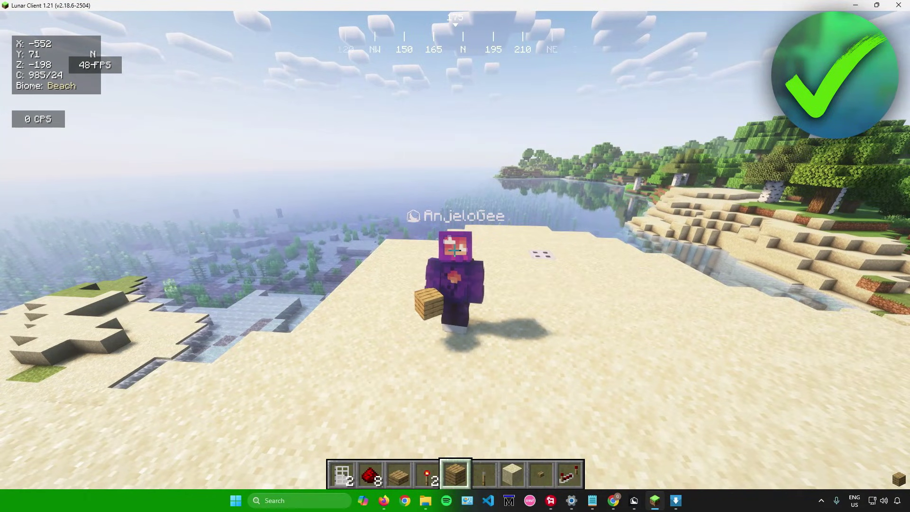
key(F5)
key(F5)
key(F5)
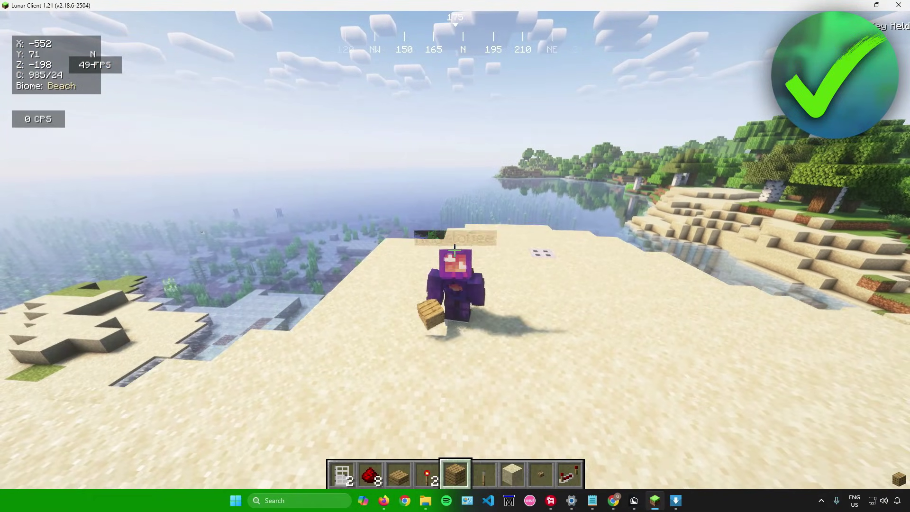